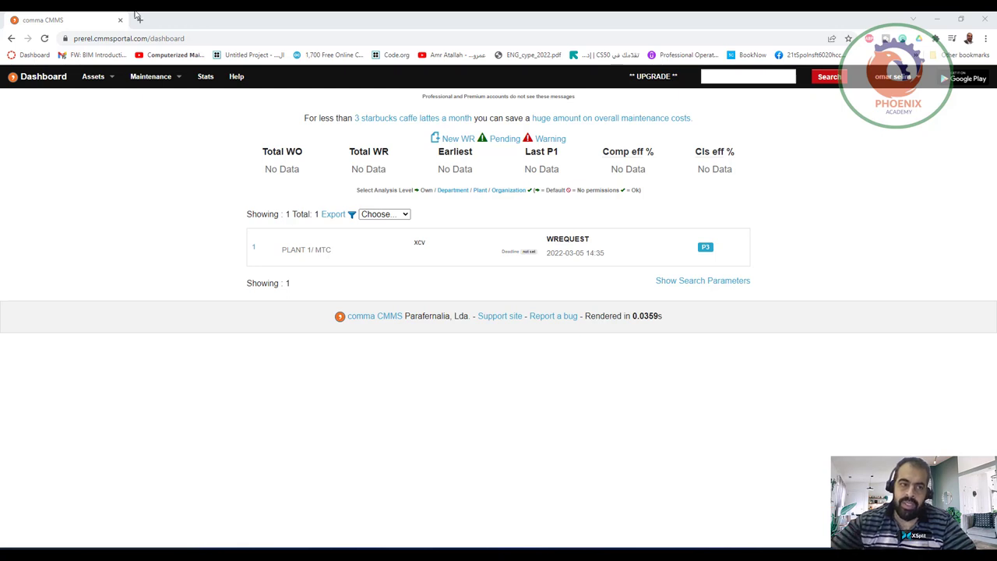
- Open the details of functional location PLANT 1, leaving level lv0 at No data
mouse_move(111, 78)
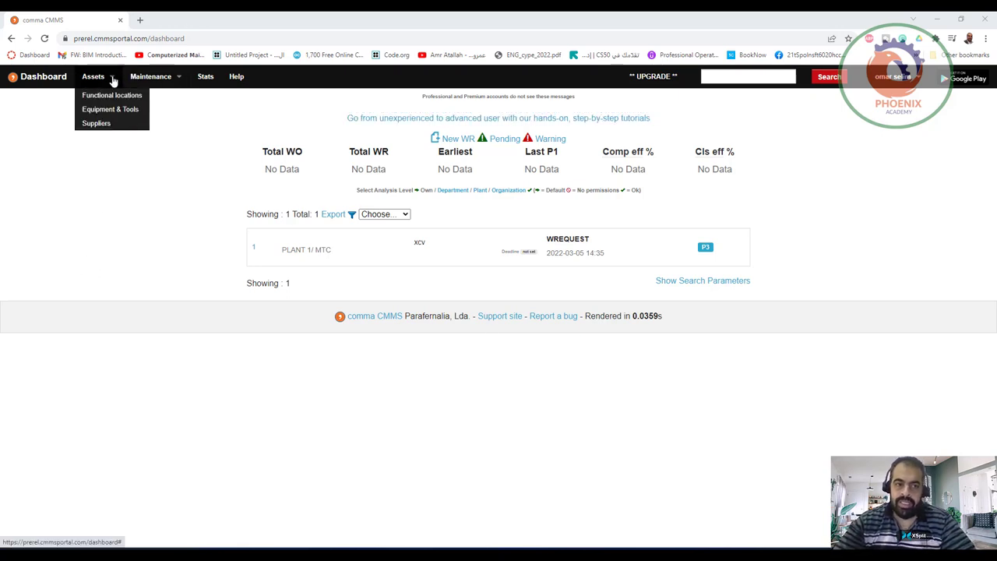
click(117, 103)
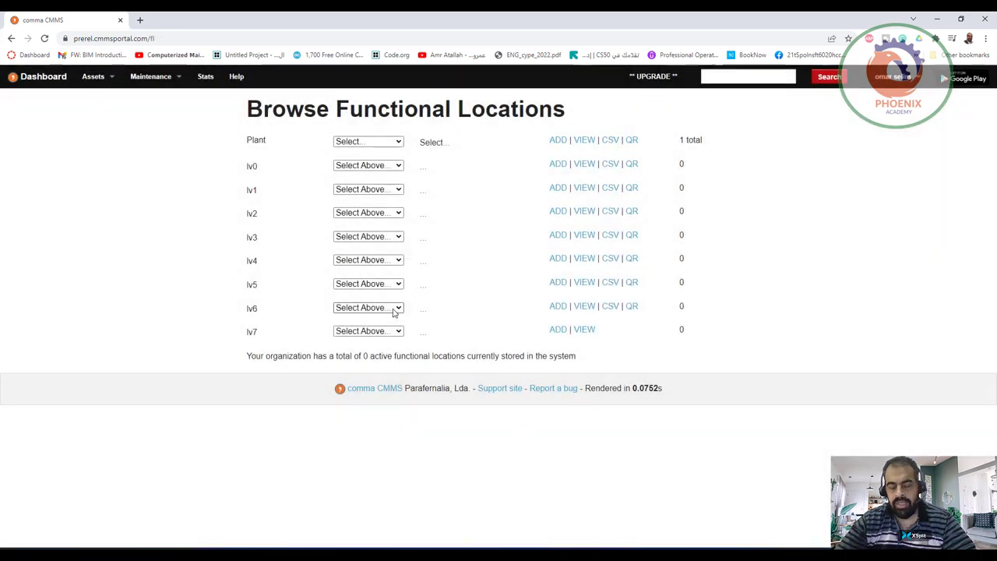
click(399, 166)
click(272, 182)
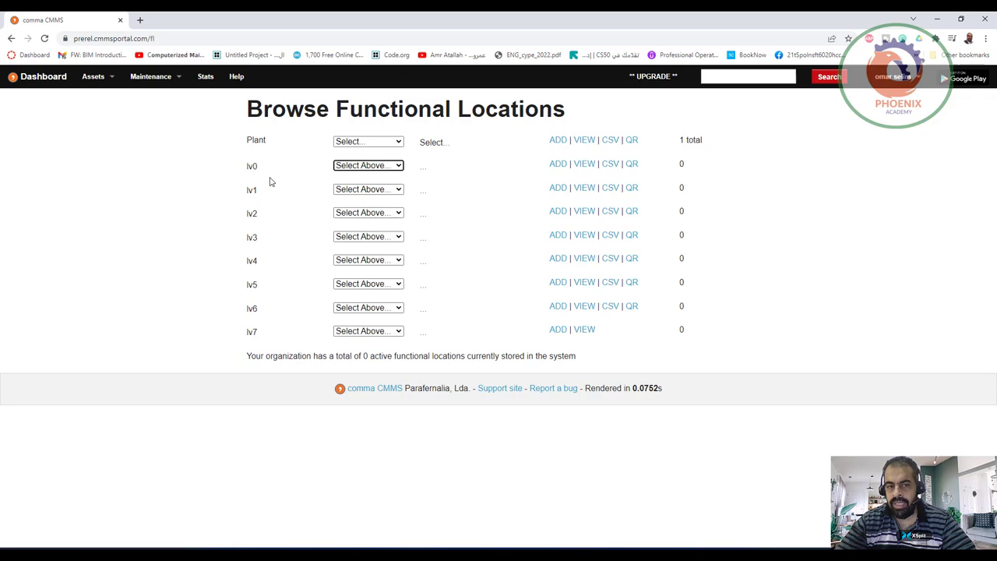
click(360, 143)
click(364, 163)
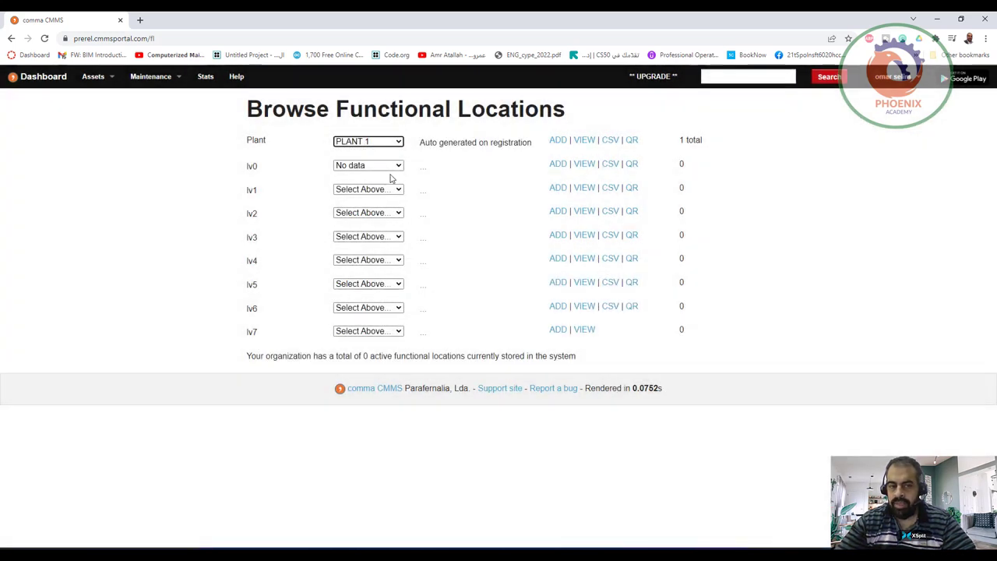
click(393, 166)
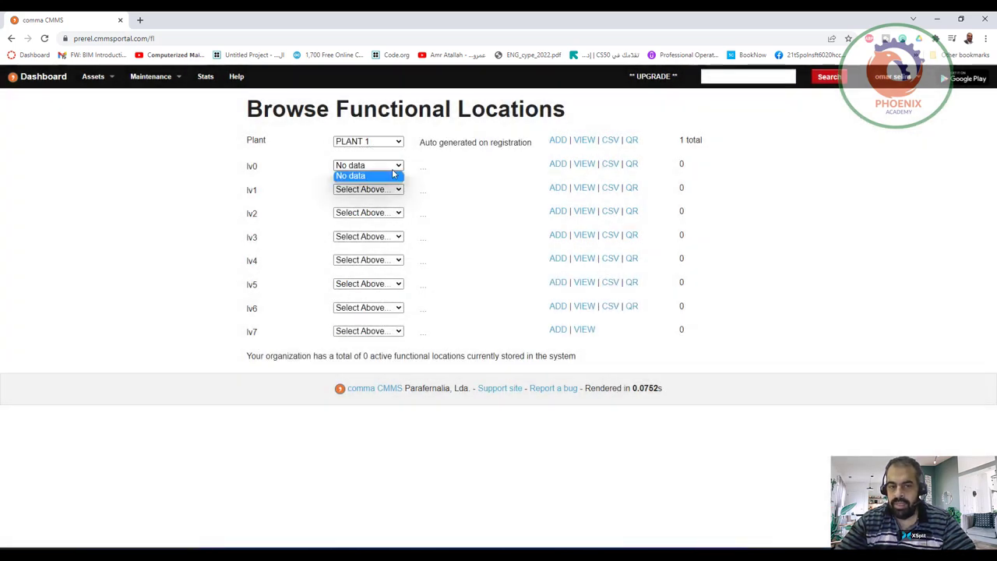
click(393, 176)
click(582, 142)
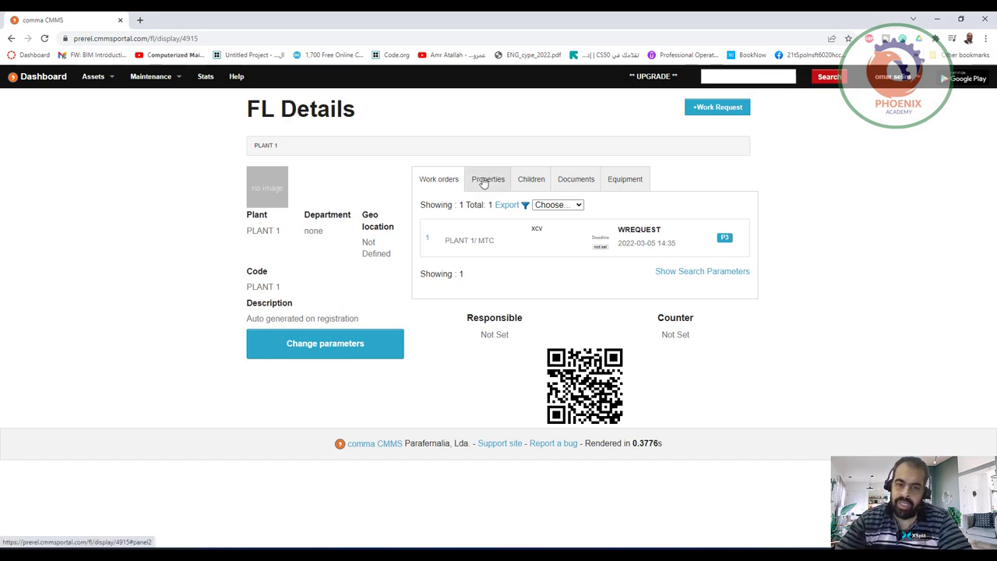
- Review PLANT 1's properties and its work order list with the single P3 request
click(487, 180)
click(436, 181)
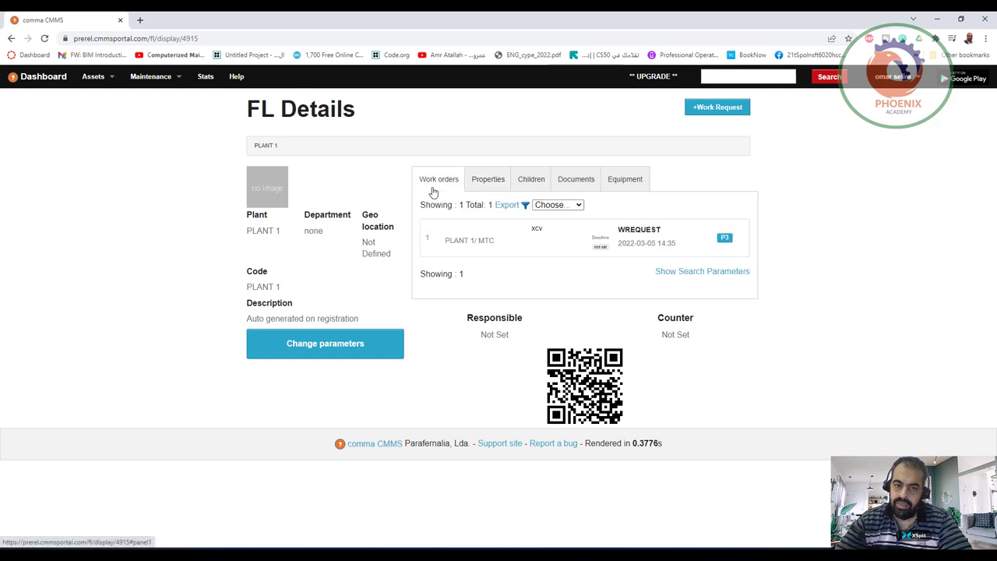
click(156, 76)
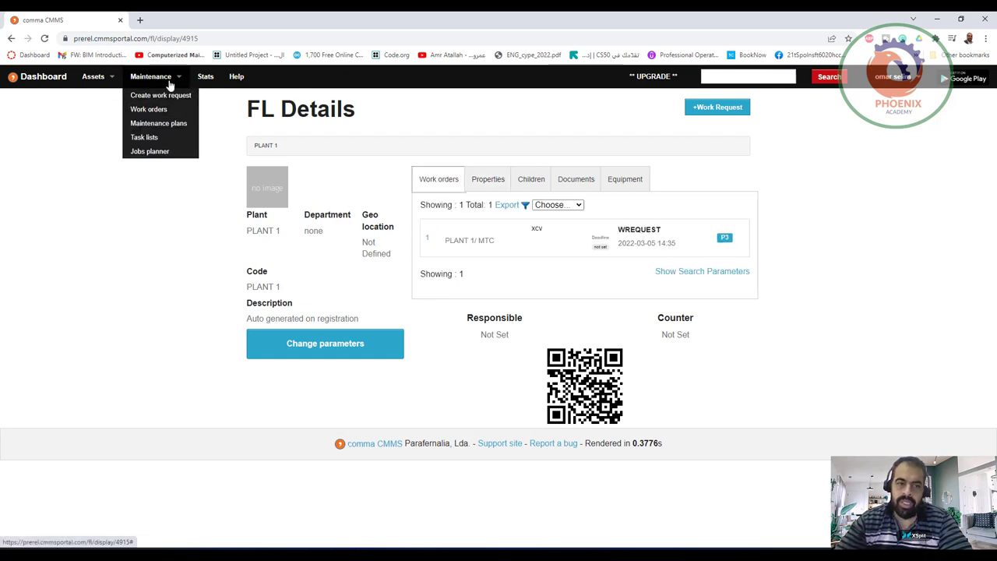
- Start a new work request with summary 'hvac' and description 'change'
click(169, 97)
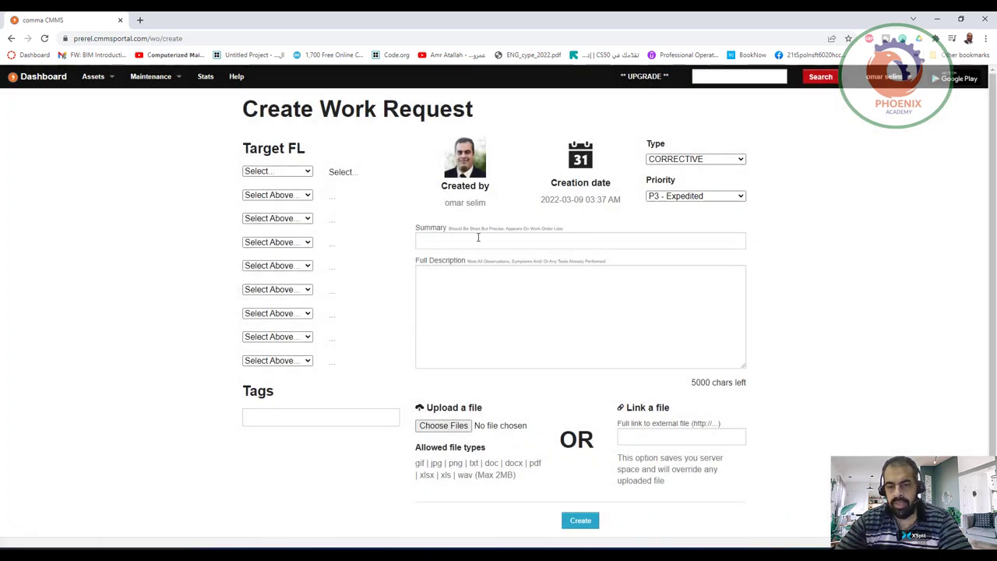
click(512, 237)
text(h)
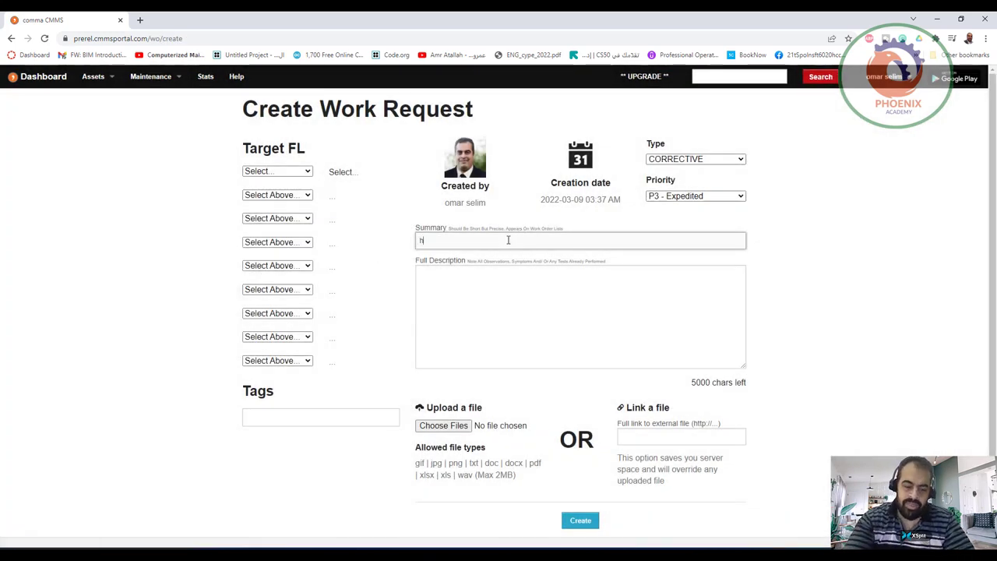
text(vac)
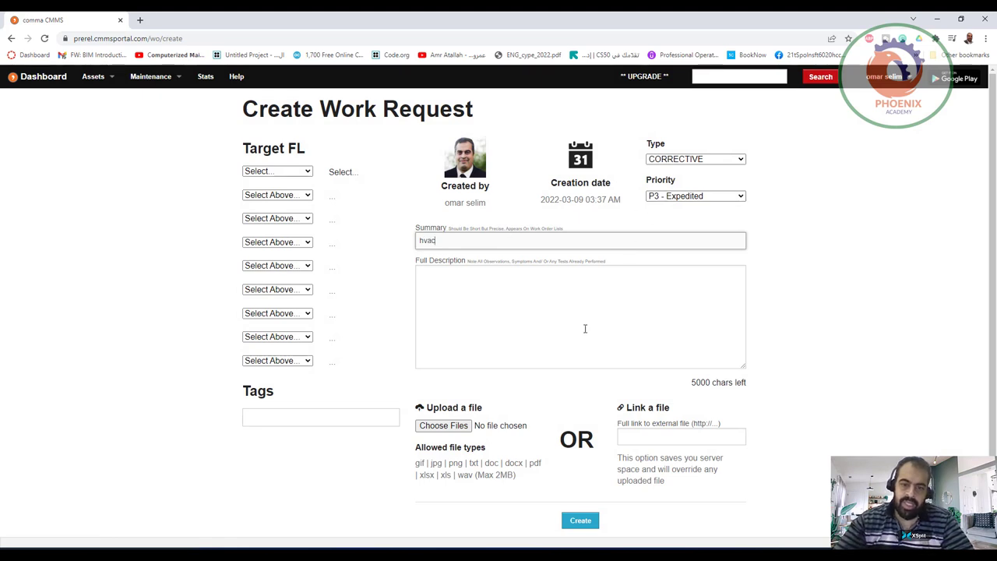
click(585, 328)
text(change)
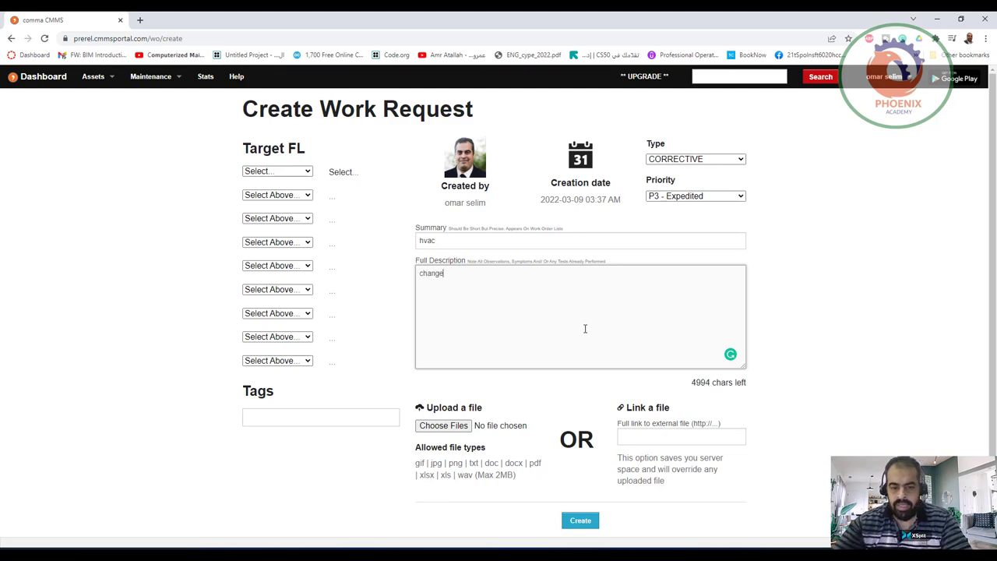
scroll(552, 338, down, 1)
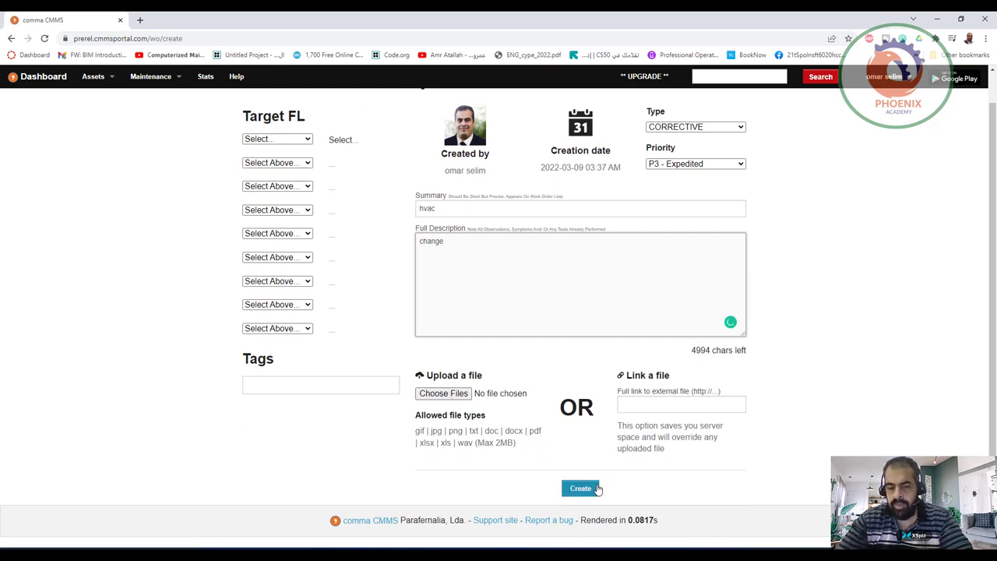
- Keep type CORRECTIVE, set priority P2 - Urgent, and create work request #2
click(721, 131)
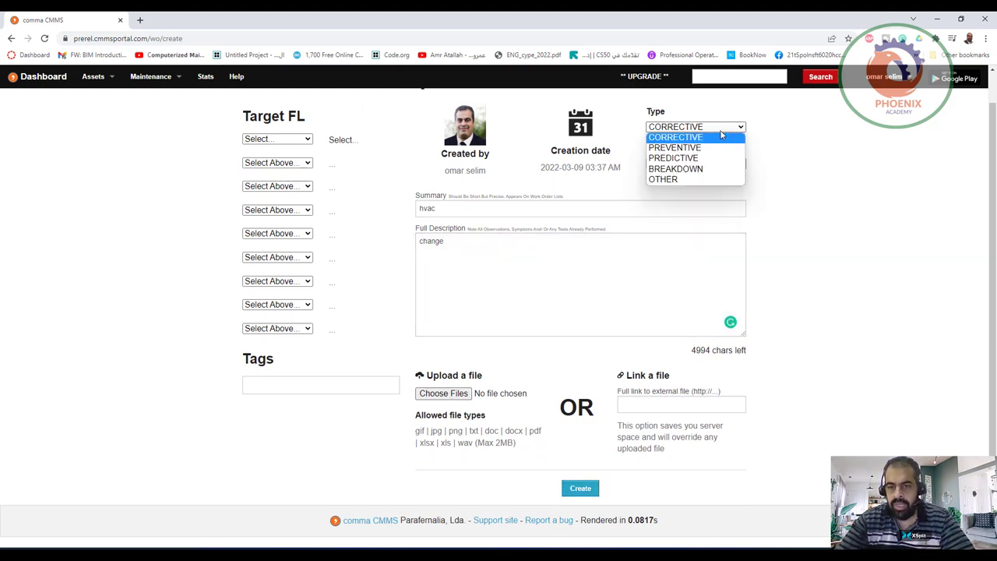
click(777, 164)
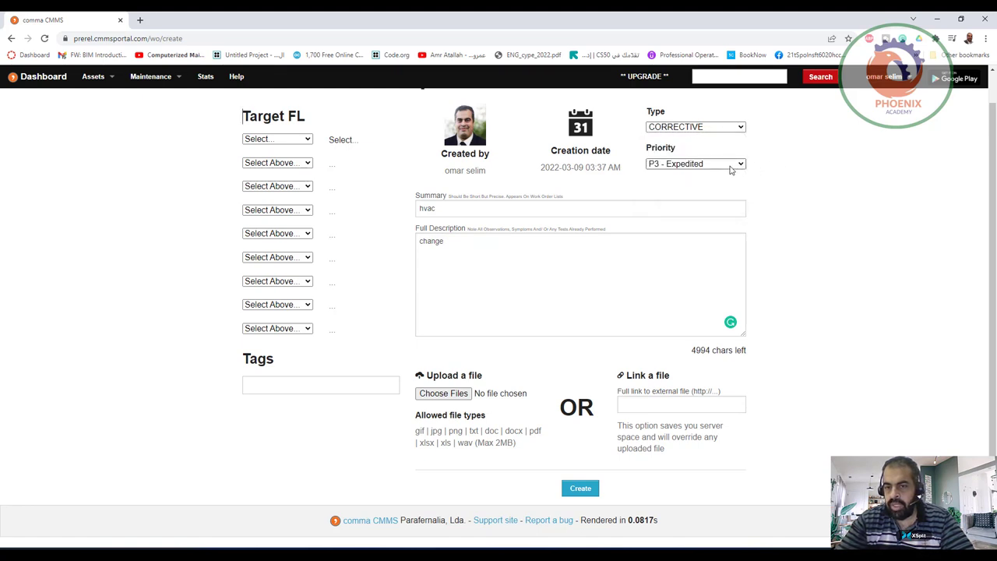
click(732, 168)
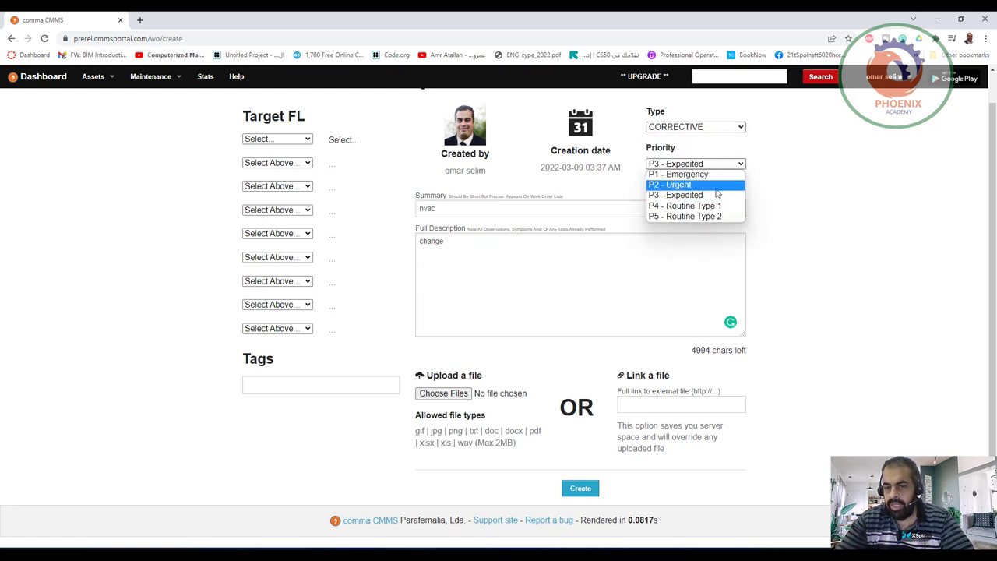
click(693, 185)
click(581, 489)
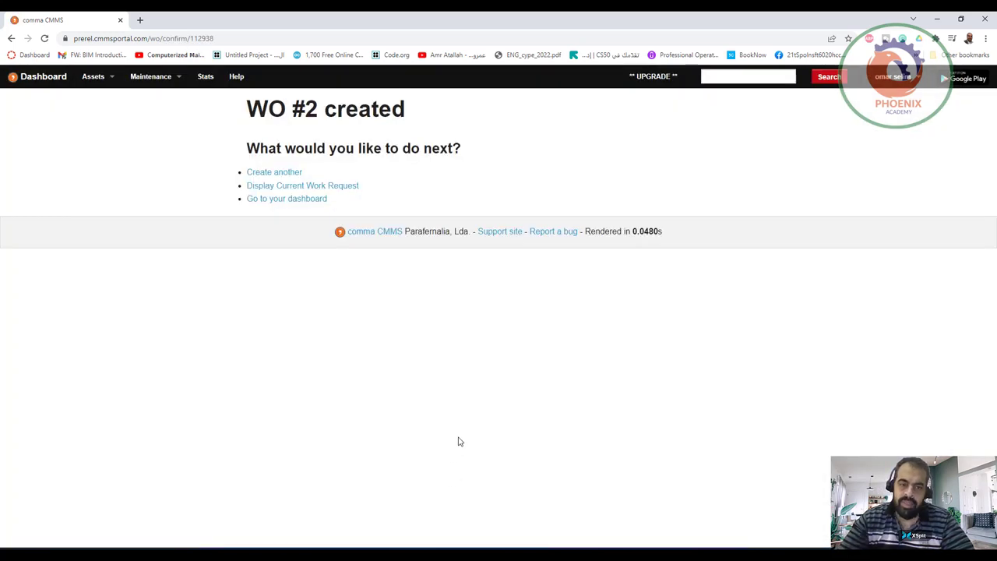
click(292, 173)
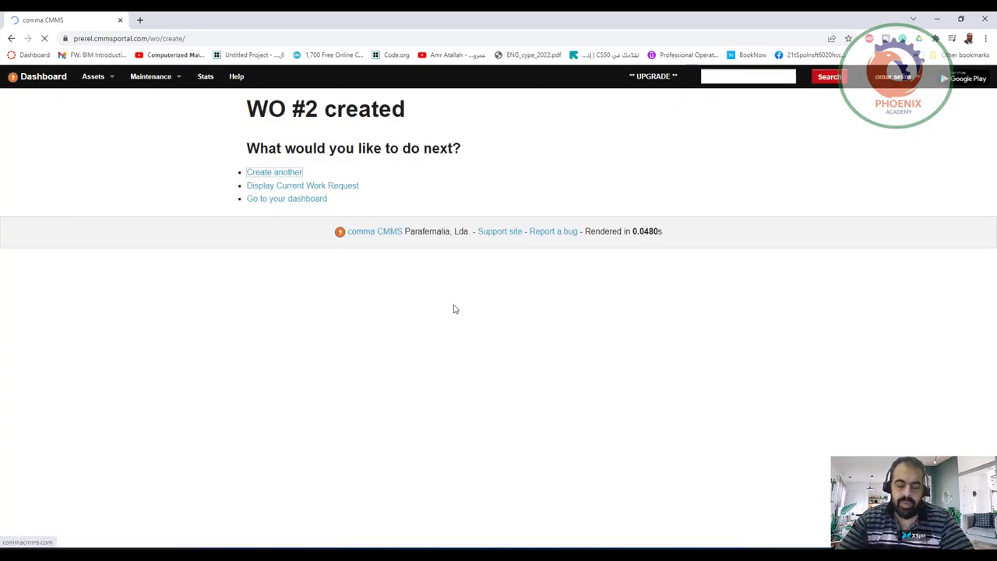
- Set the new request's Target FL to PLANT 1, leaving the next level at No data
scroll(314, 194, down, 1)
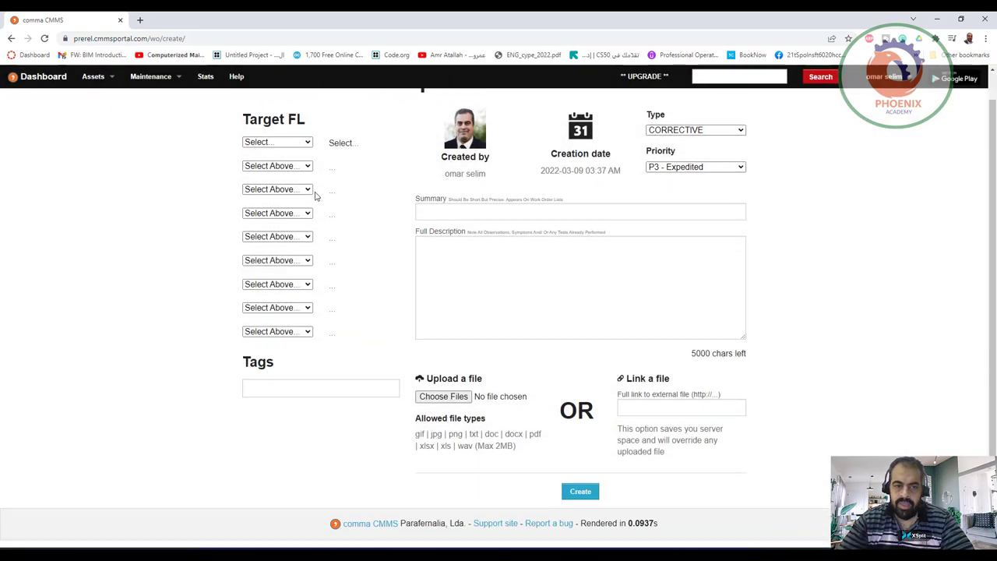
click(291, 140)
click(285, 161)
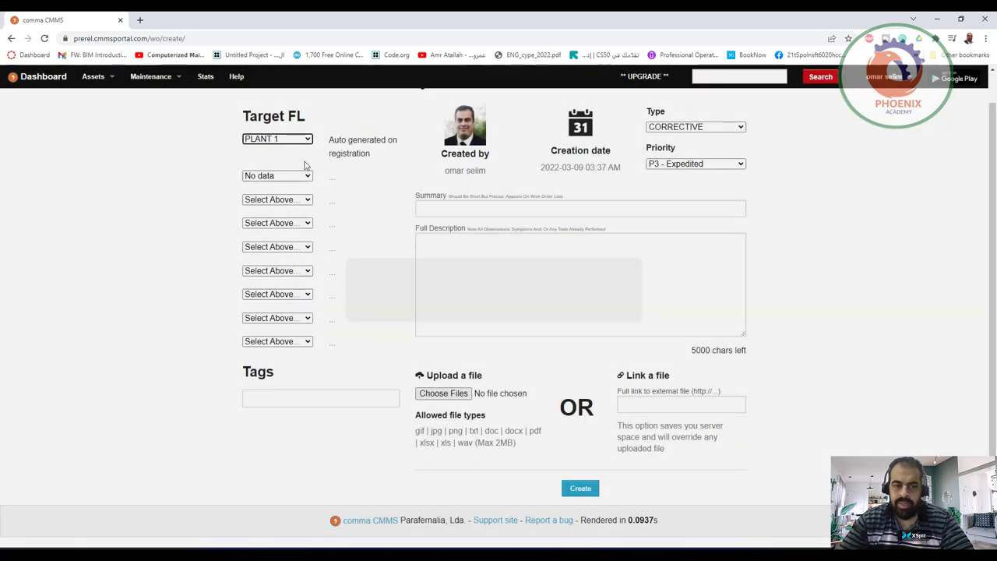
click(304, 176)
click(277, 185)
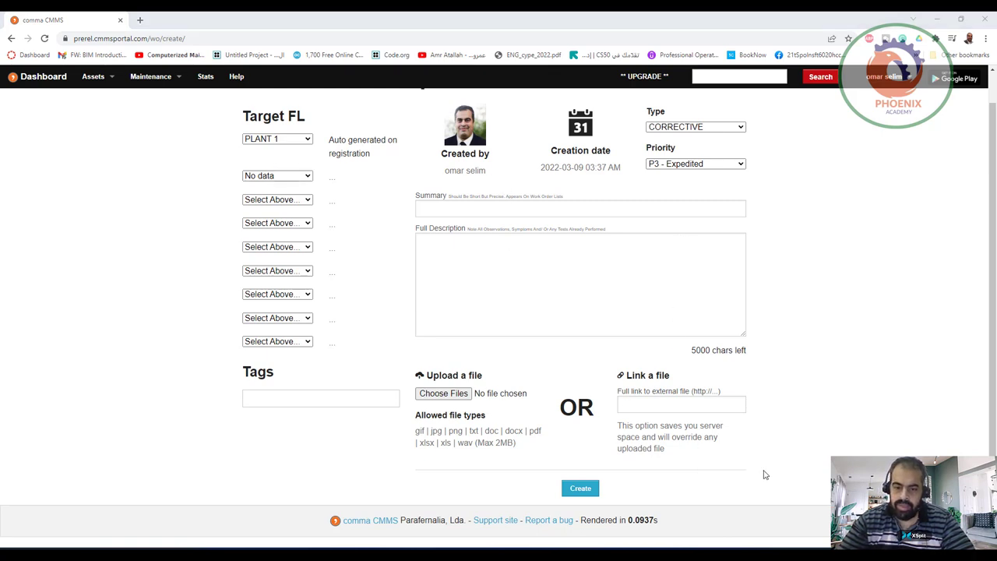
scroll(764, 474, up, 1)
- Open the Work Orders list showing #2 'hvac' and #1 'xcv', leaving saved filters unchanged
mouse_move(155, 85)
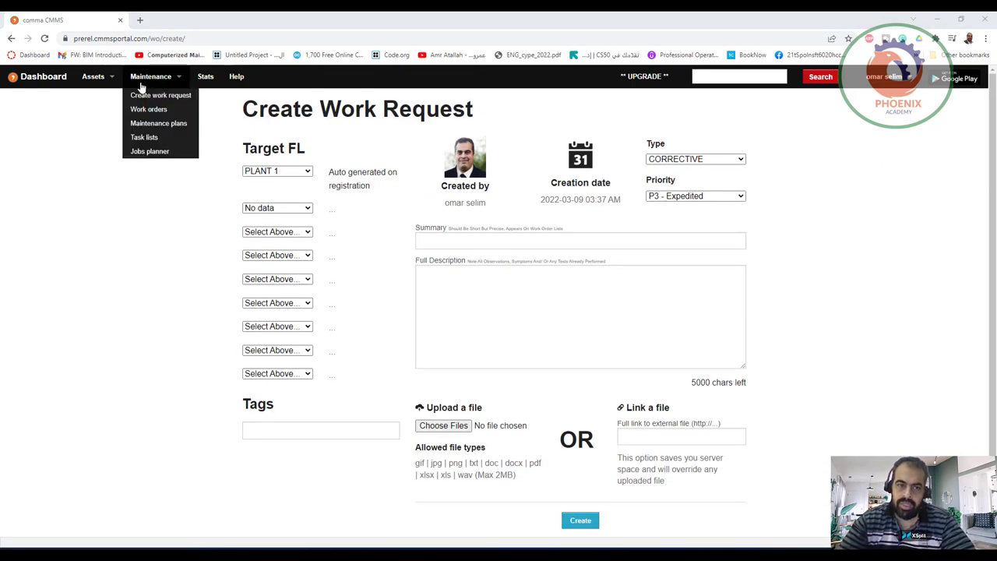
click(160, 113)
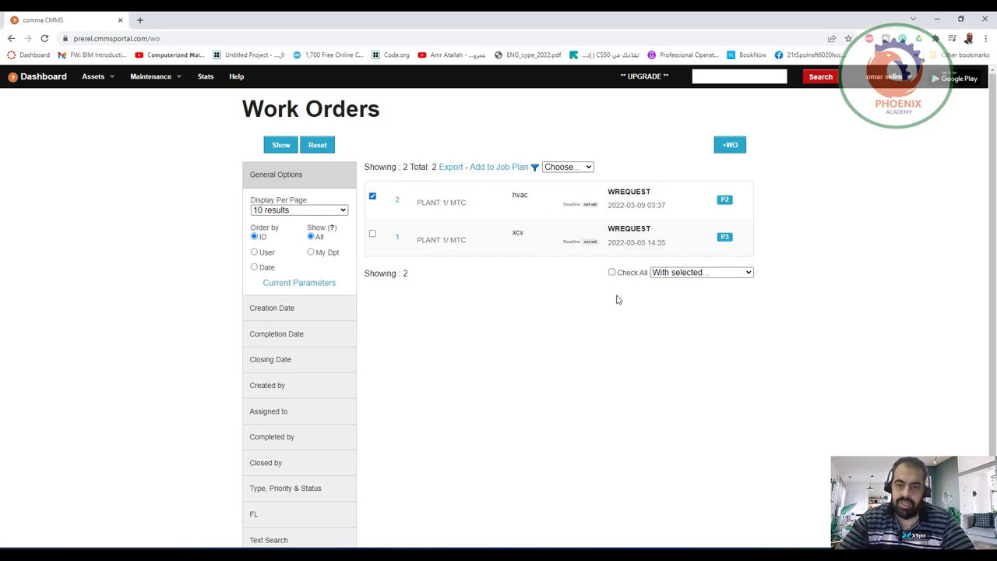
click(567, 166)
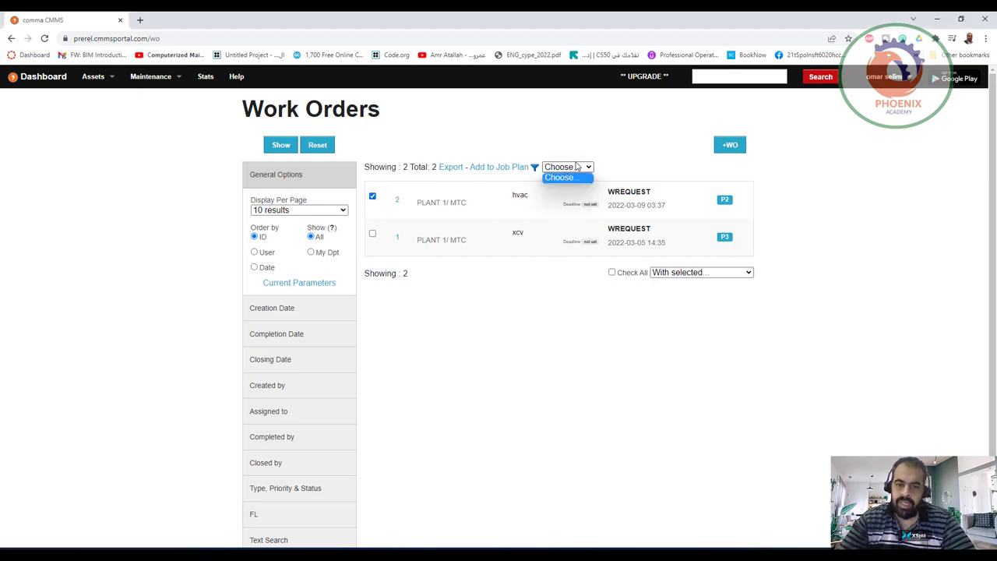
click(586, 143)
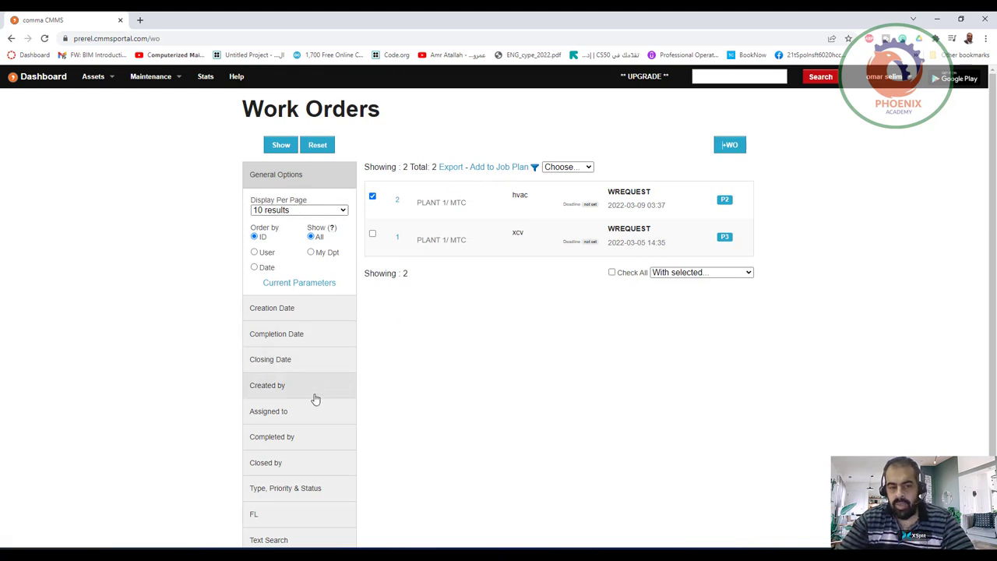
- Open the creation-date filter, close its calendar without a date, then open the Assigned to filter
click(295, 317)
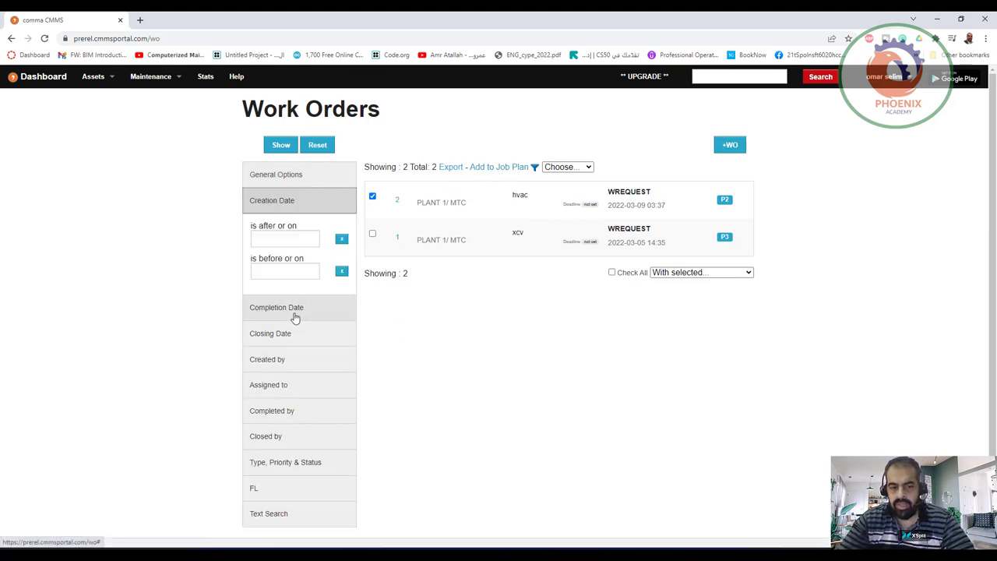
click(300, 239)
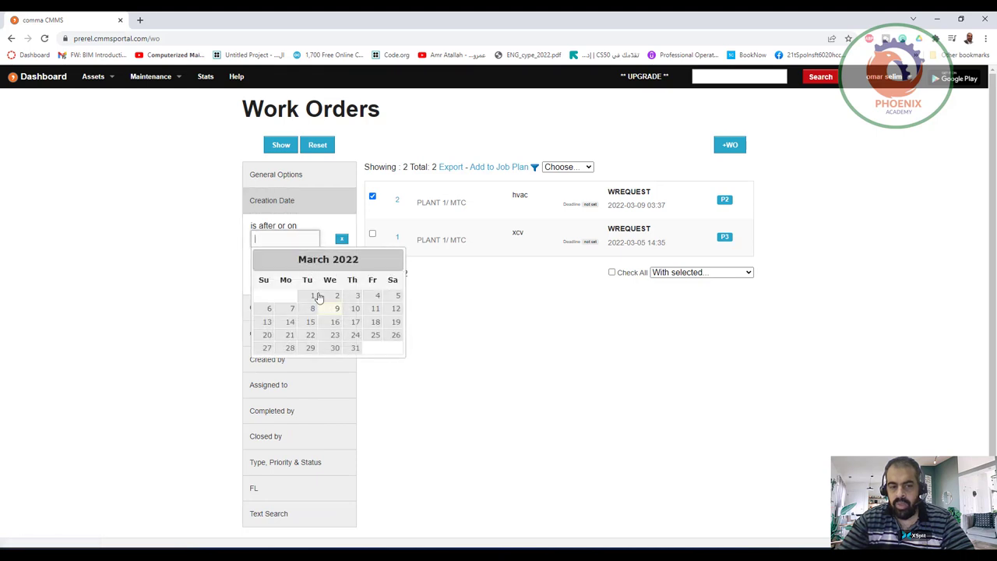
click(536, 343)
scroll(556, 343, down, 1)
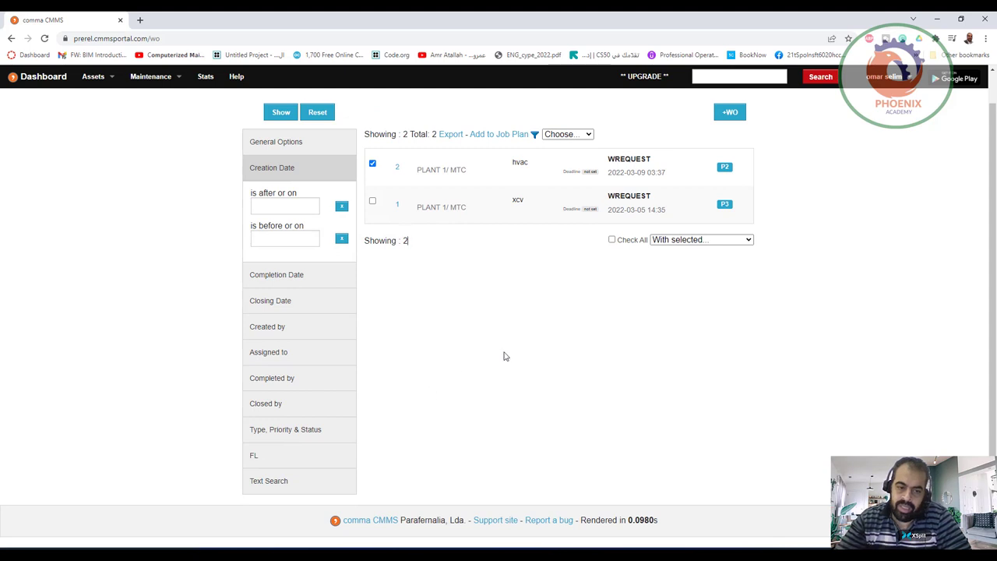
click(303, 354)
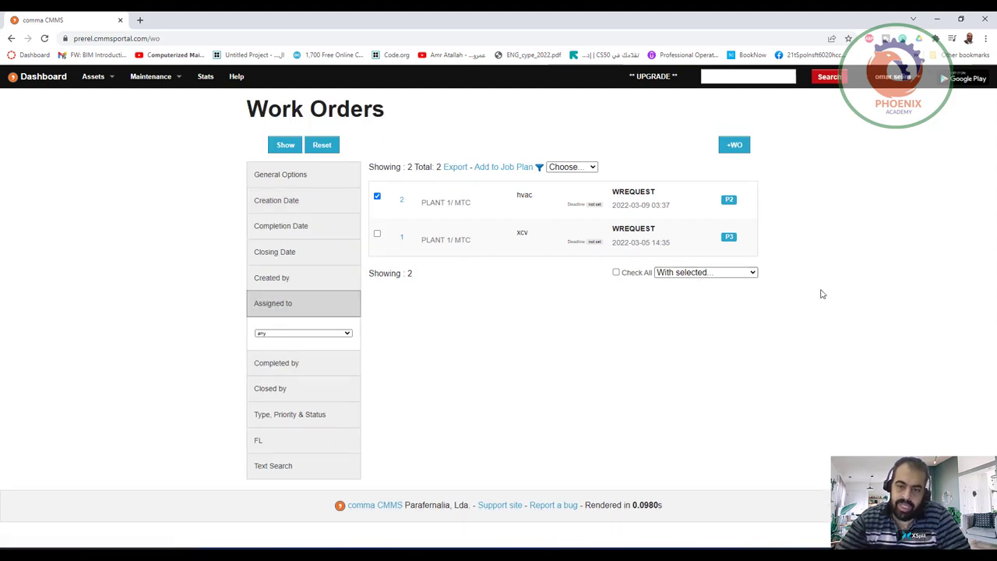
- Reset the empty Maintenance Plans search, then go to the Task Lists page
mouse_move(150, 76)
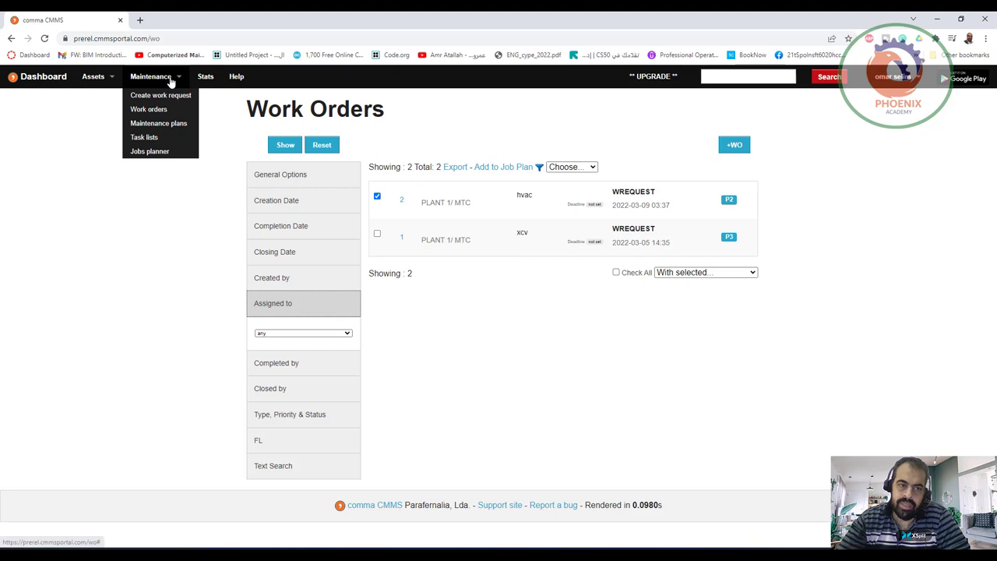
click(173, 128)
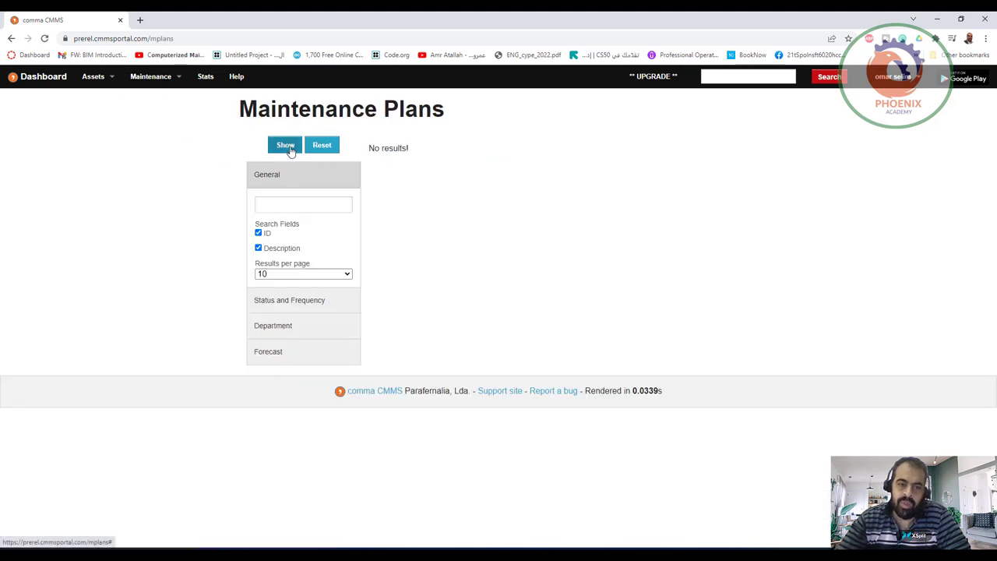
click(320, 150)
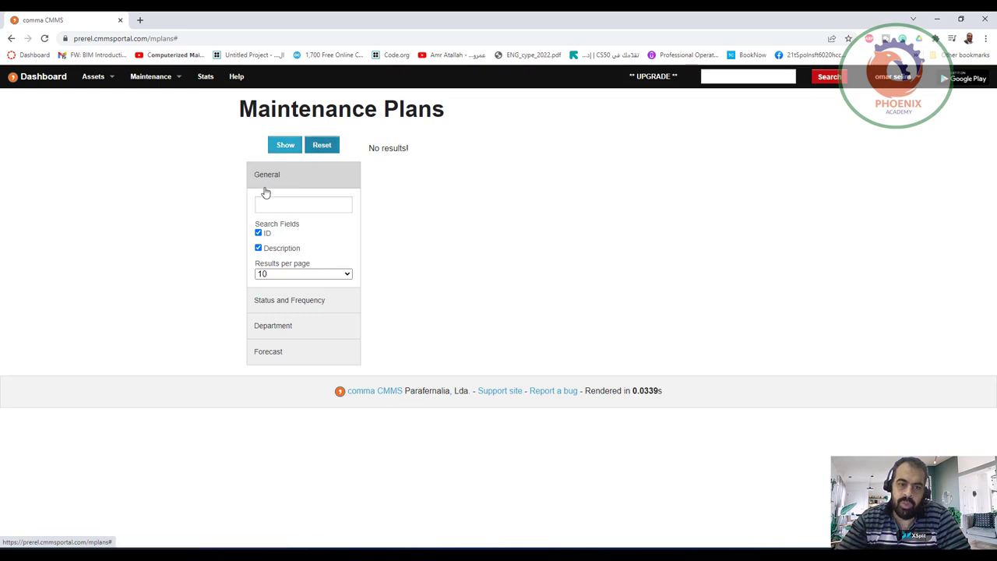
click(146, 81)
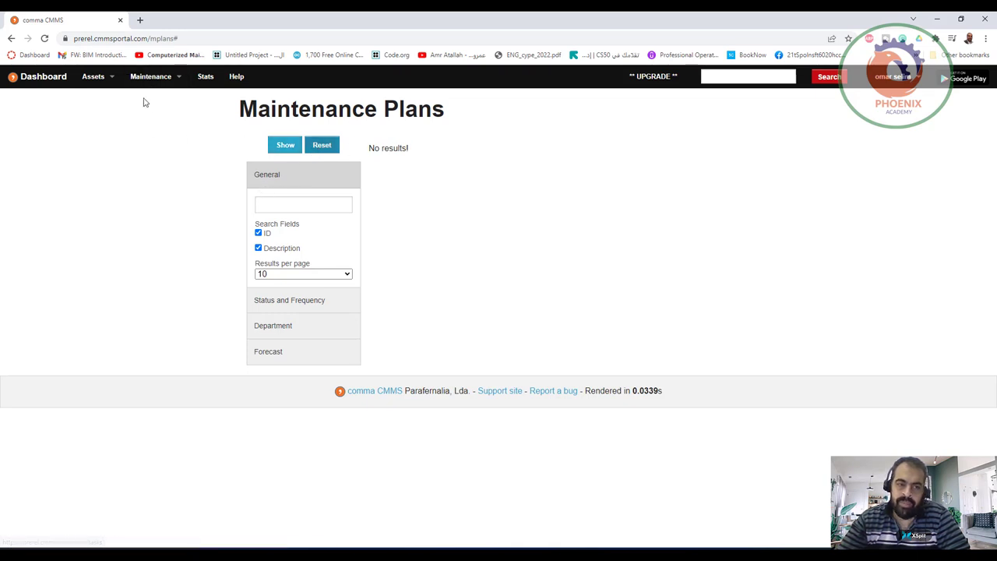
click(148, 138)
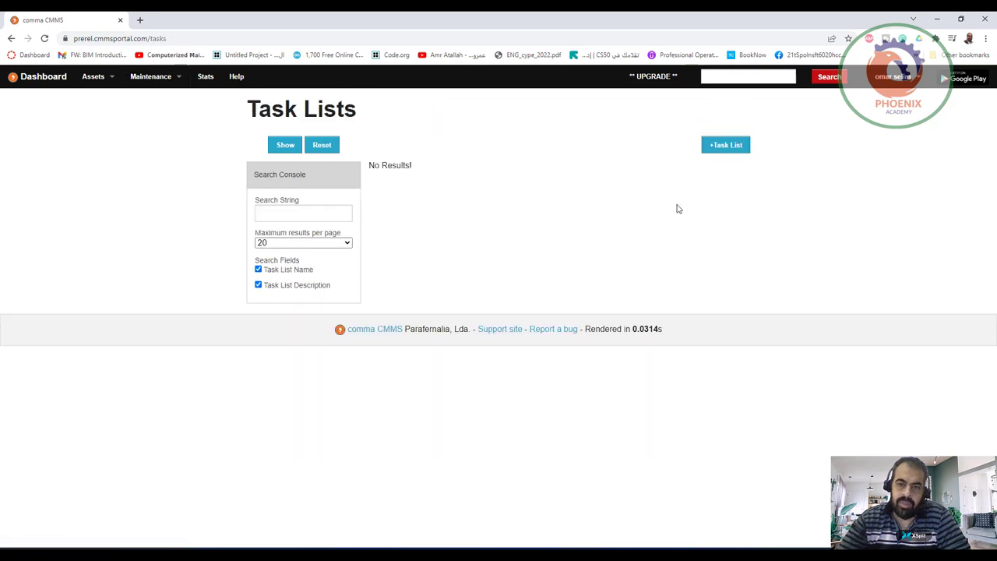
- Add a new task list for plant PLANT 1 with department MTC
click(724, 148)
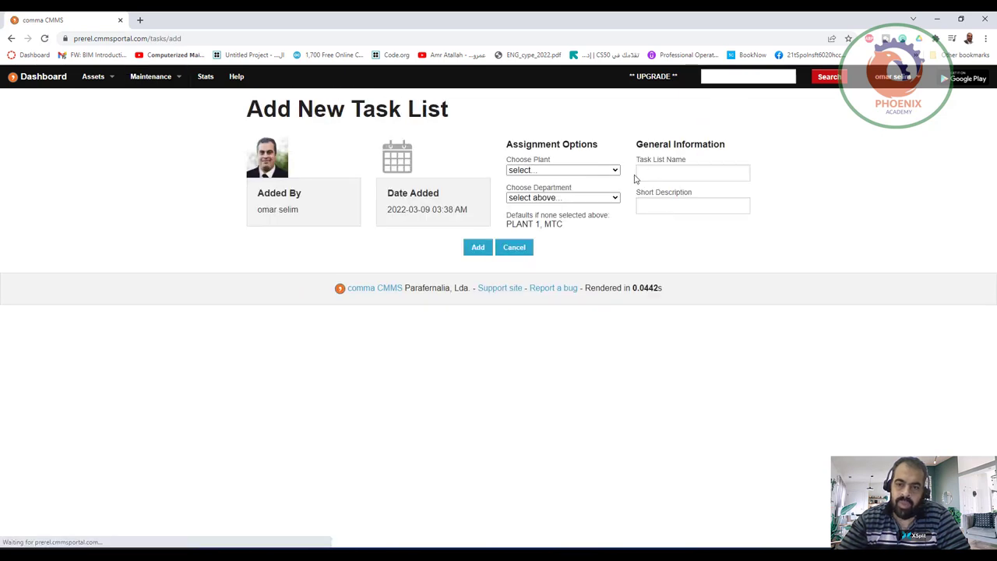
click(576, 170)
click(565, 191)
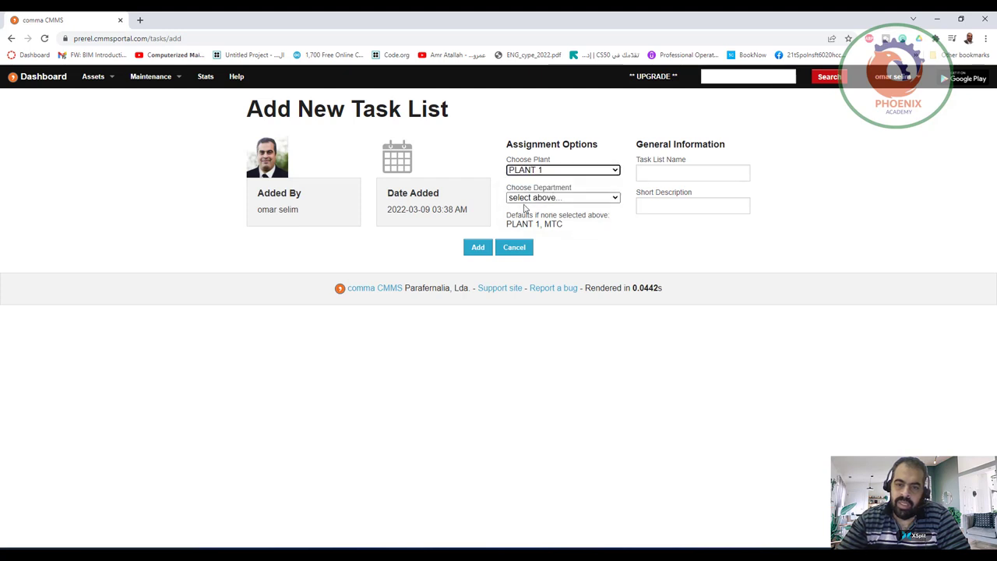
click(619, 198)
click(592, 205)
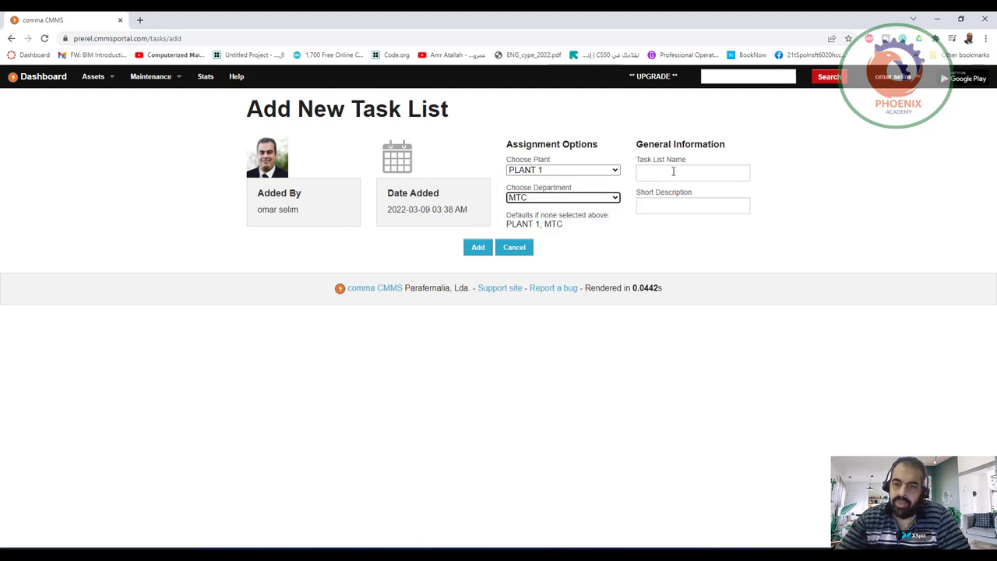
click(477, 247)
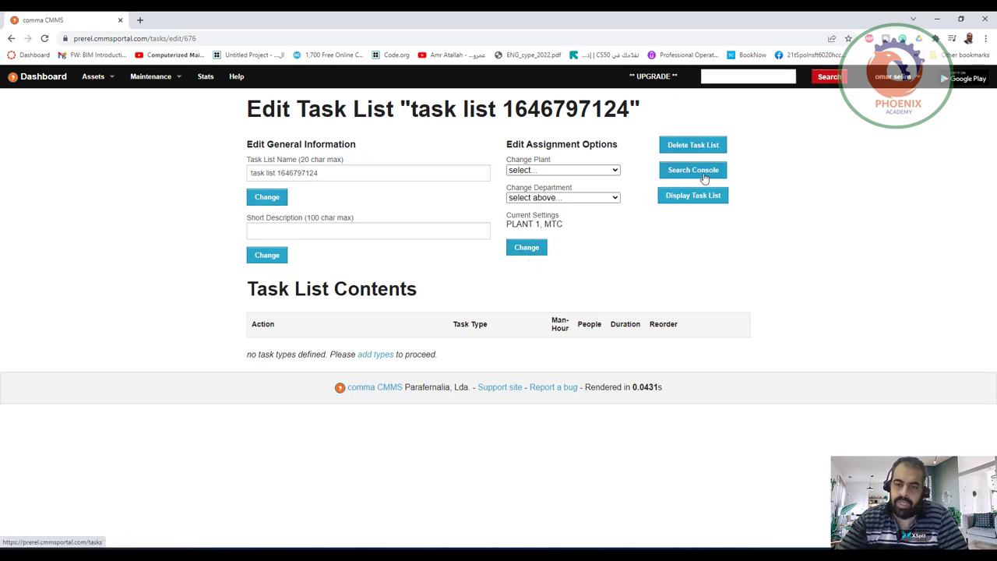
- From the Jobs planner, start a new job plan for PLANT 1 with department MTC
mouse_move(152, 77)
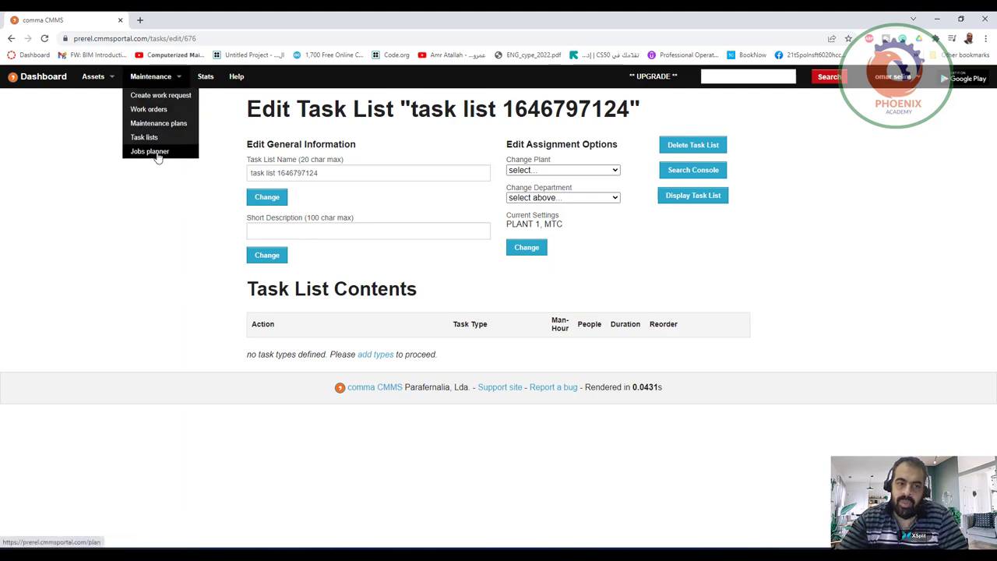
click(155, 152)
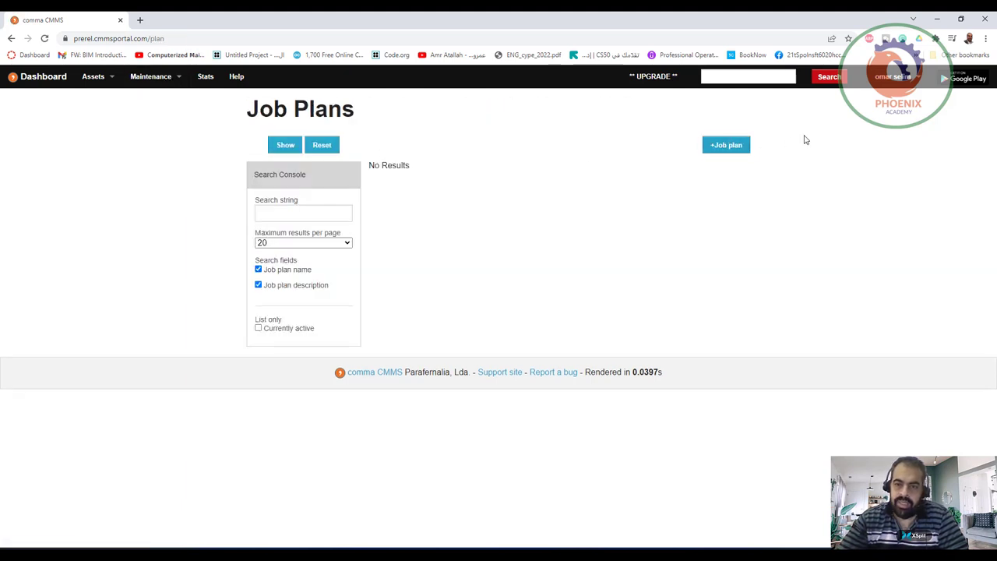
click(740, 146)
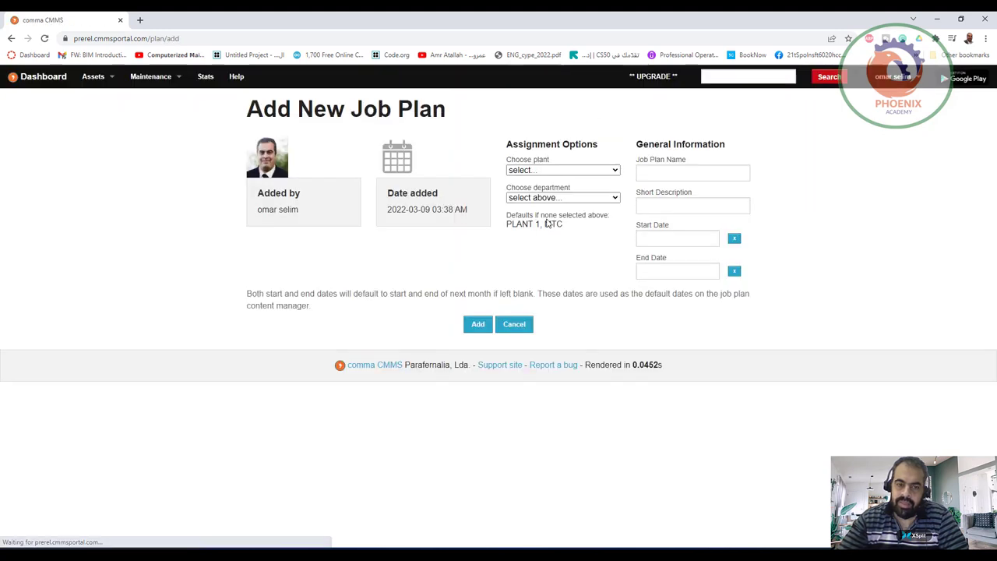
click(562, 170)
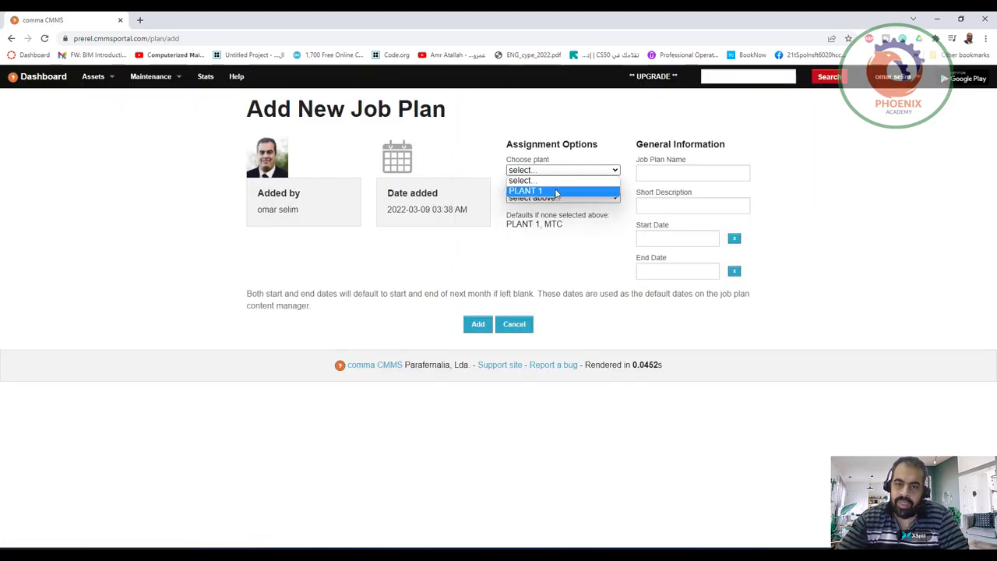
click(563, 189)
click(616, 198)
click(607, 206)
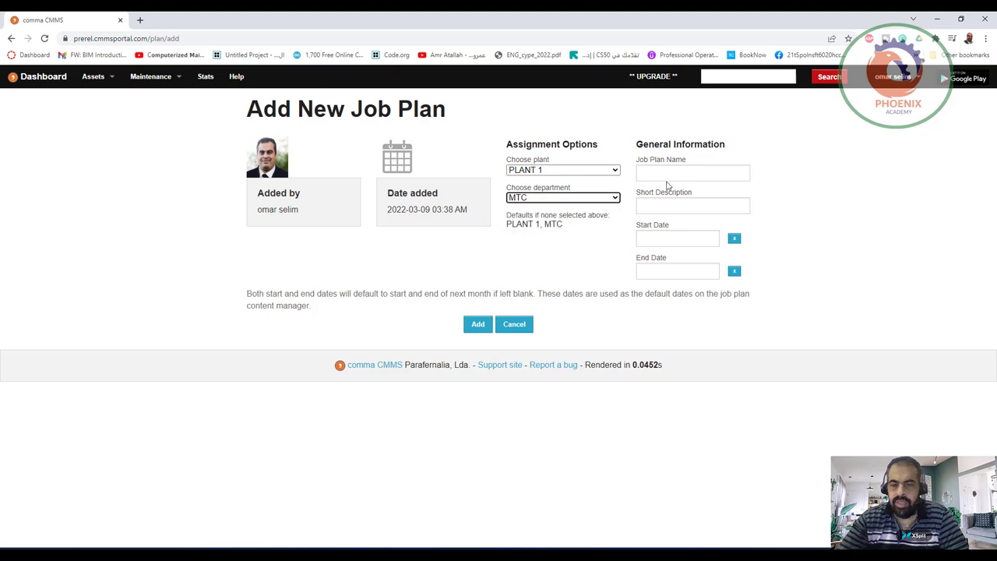
- Name the job plan 'x', schedule it from 8 to 30 March 2022, and add it
click(677, 172)
text(x)
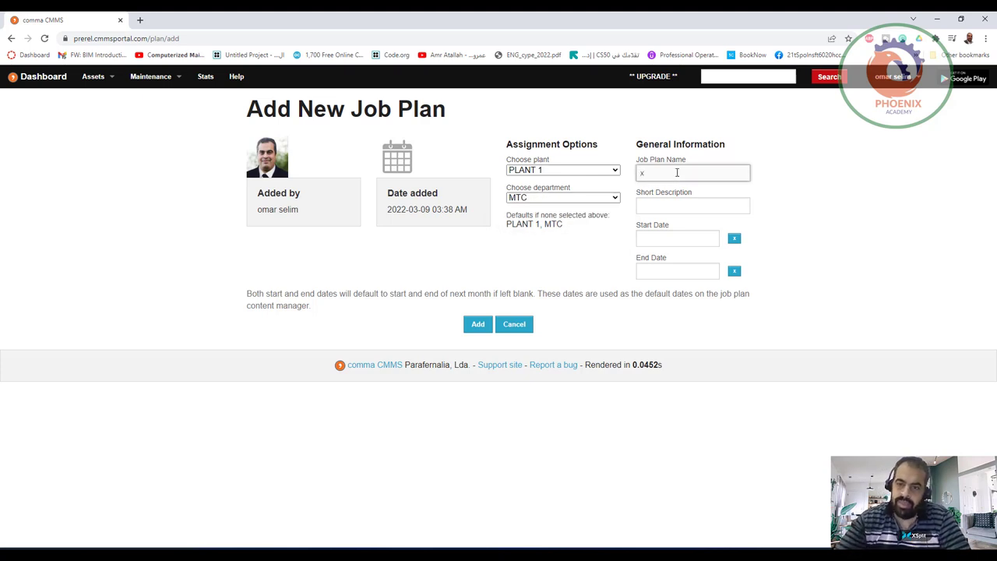
click(677, 240)
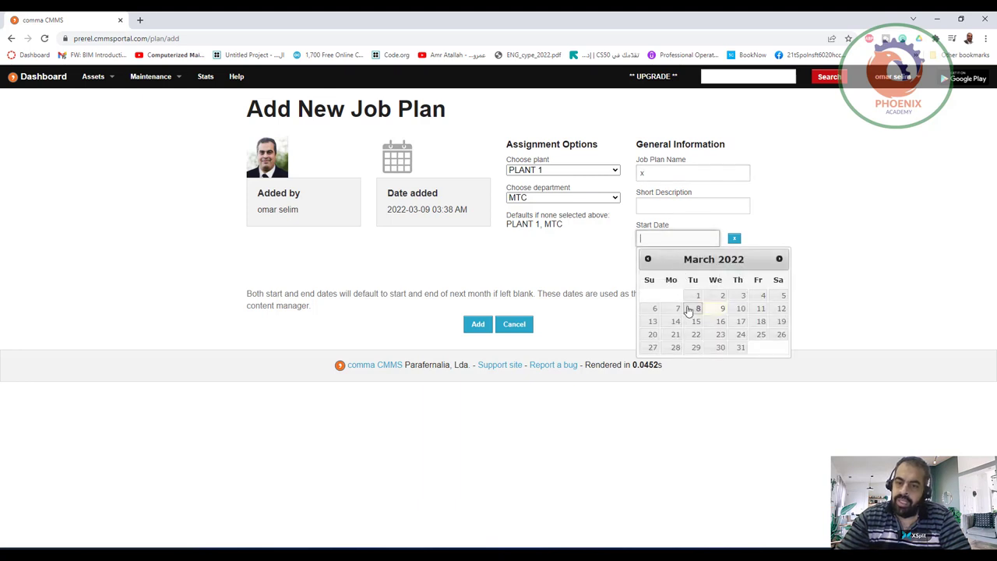
click(697, 309)
click(693, 272)
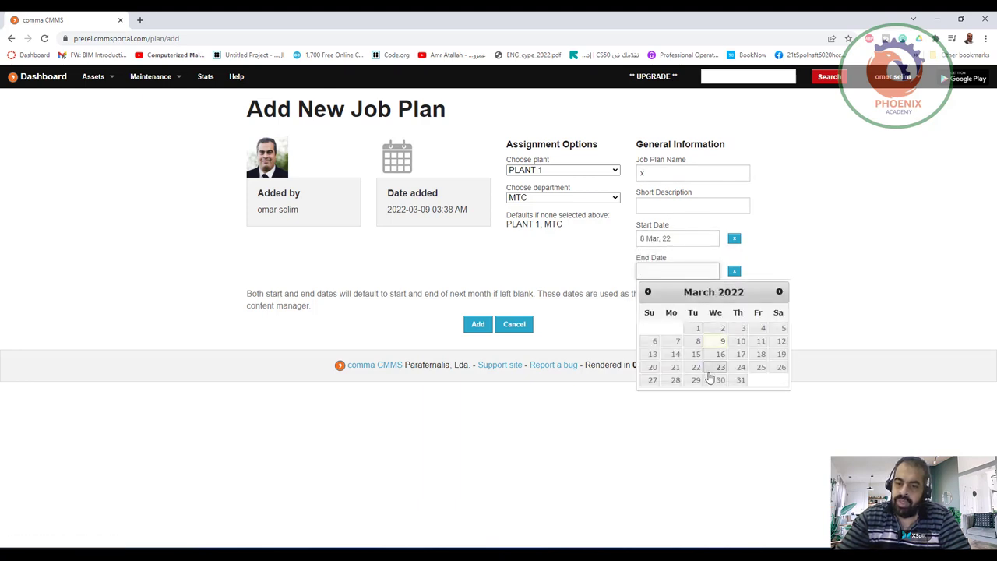
click(720, 380)
click(482, 331)
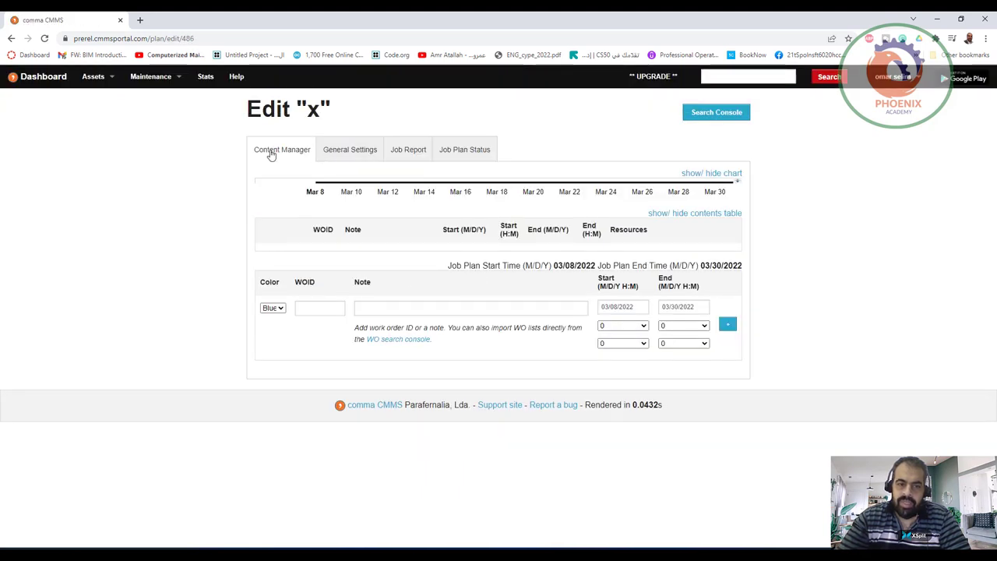
- Set job plan x as complete in Job Plan Status, save, and confirm with OK
click(337, 150)
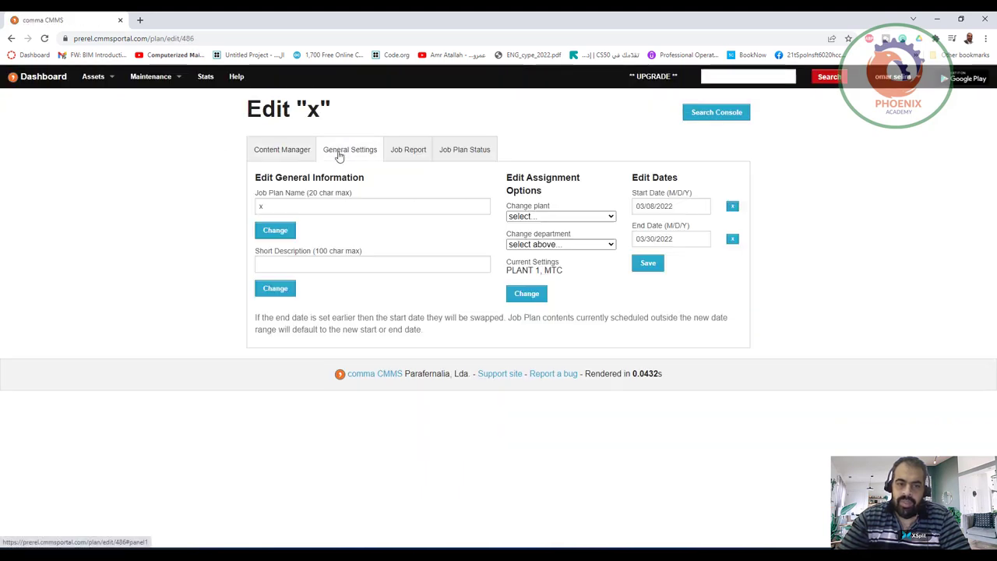
click(412, 147)
click(465, 155)
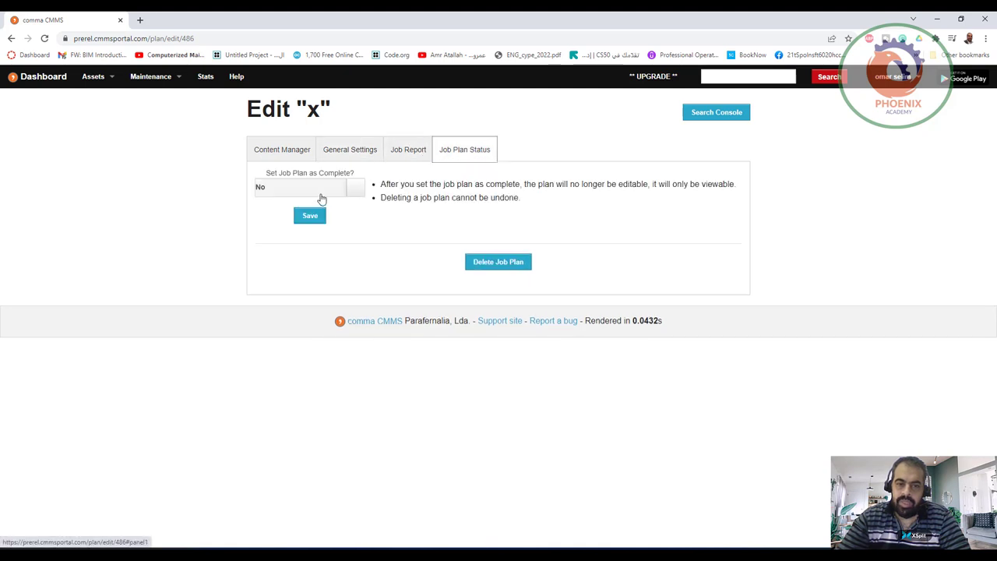
click(356, 190)
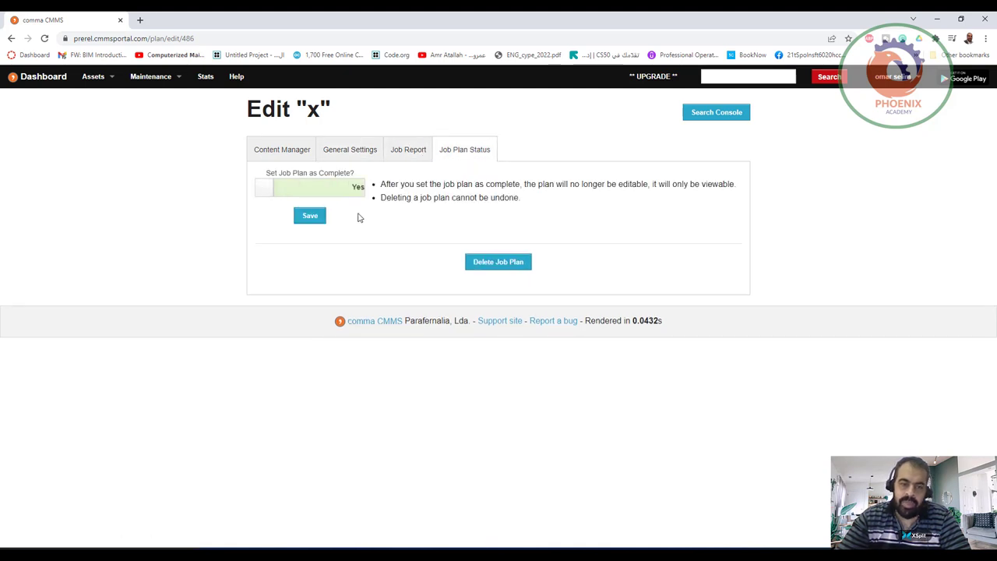
click(310, 216)
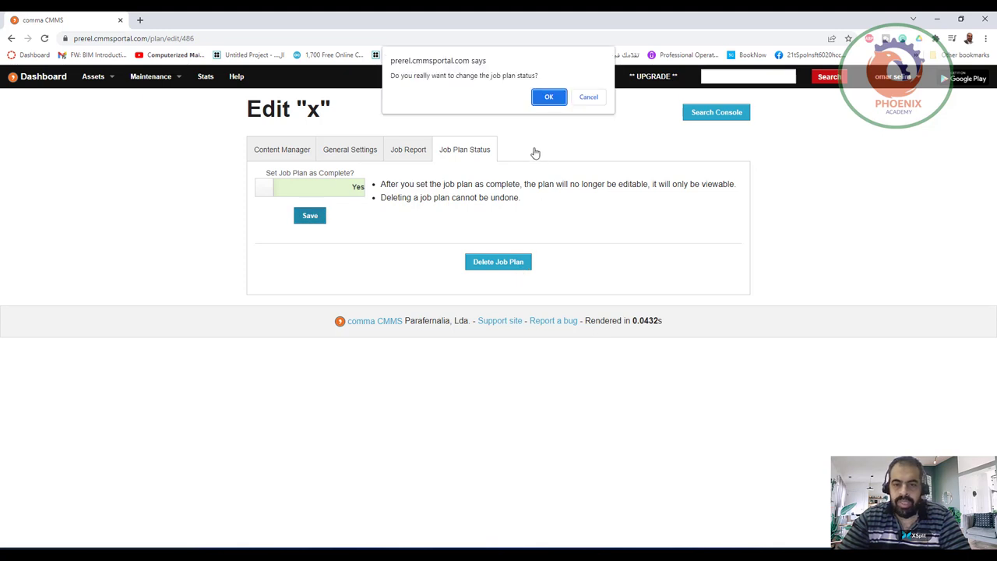
click(548, 99)
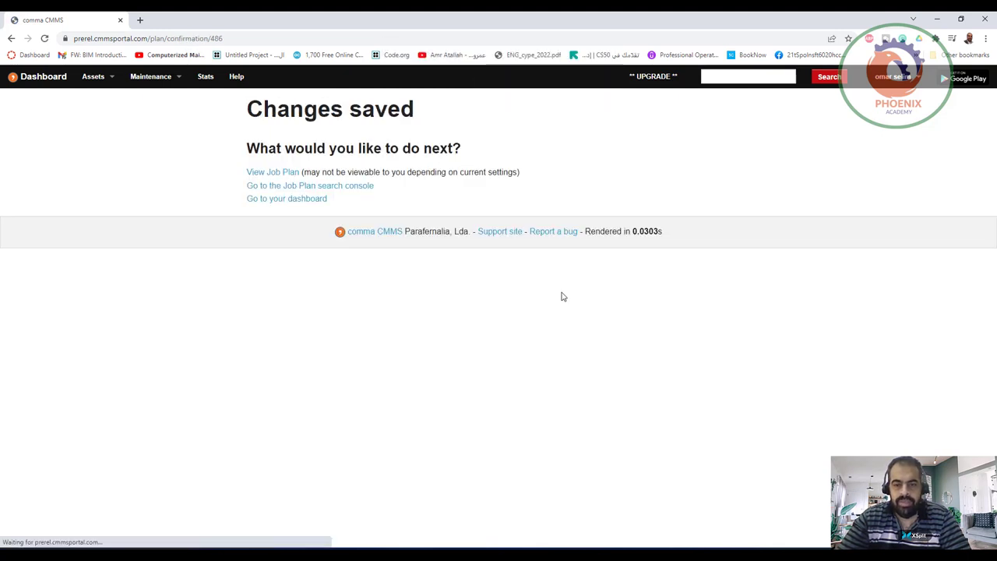